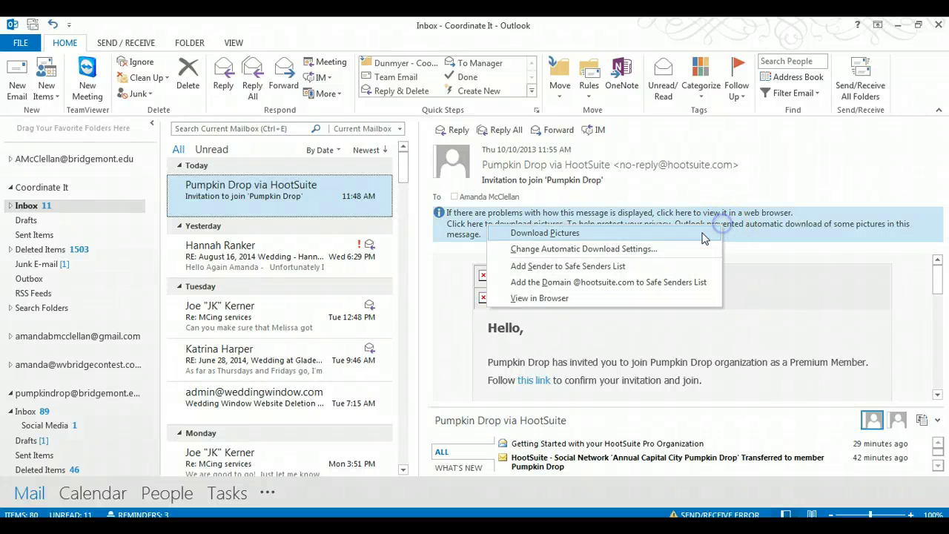
Load the invitation email's pictures and follow its join link to HootSuite in Firefox
left_click(699, 233)
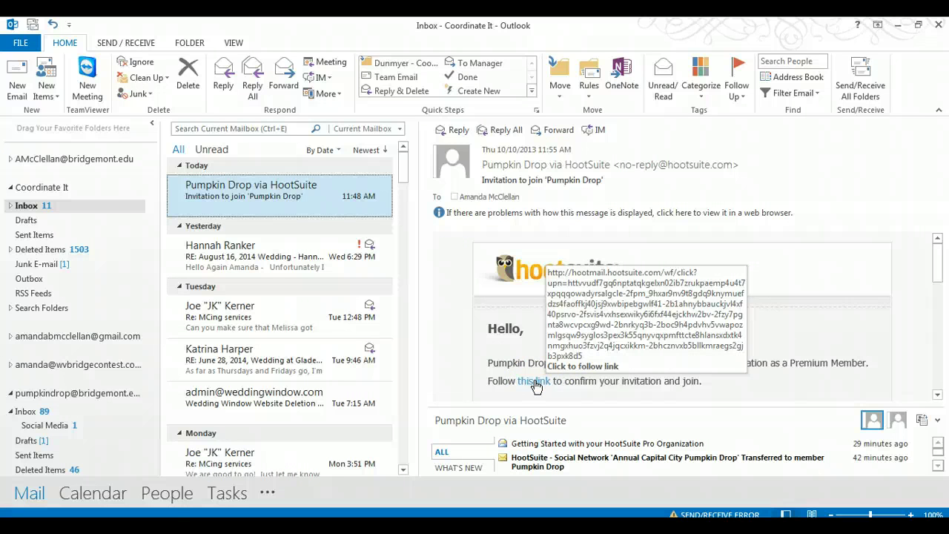
left_click(767, 126)
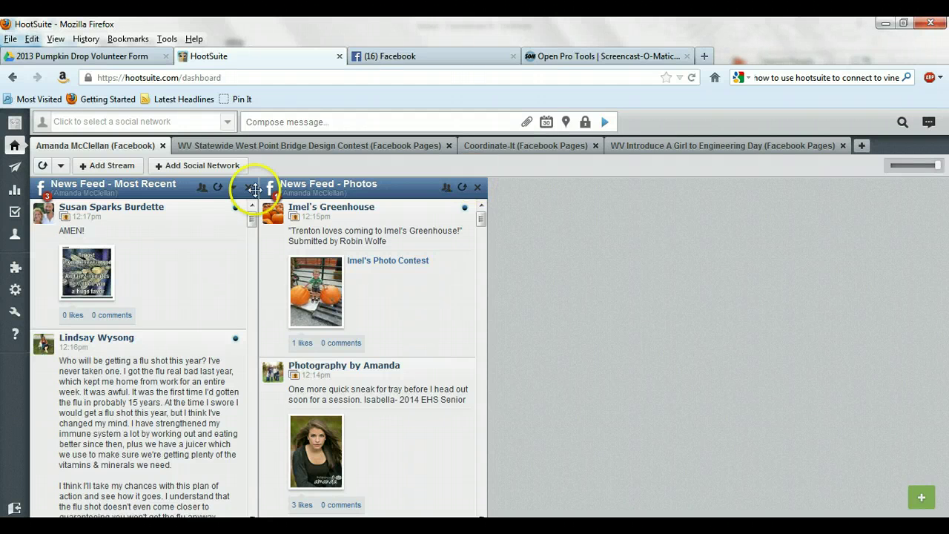
Sign in to the HootSuite dashboard showing the Facebook news feed streams
mouse_move(13, 141)
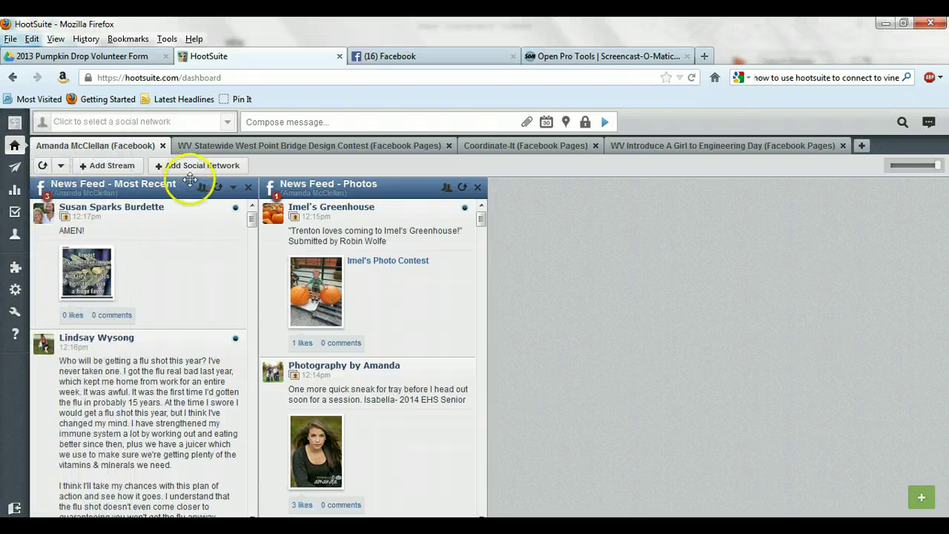
Create a new stream tab and choose Twitter with the Pumpkin Drop profile for its streams
left_click(864, 148)
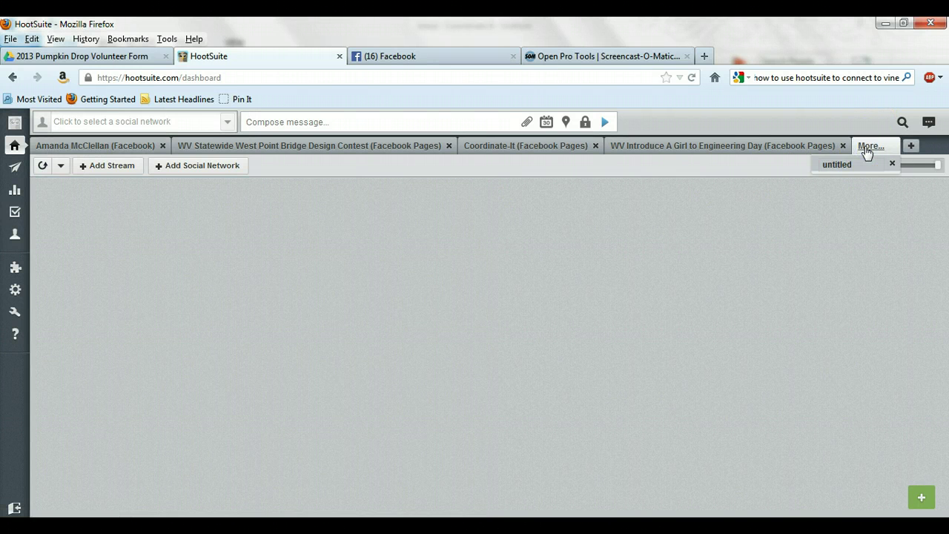
left_click(110, 167)
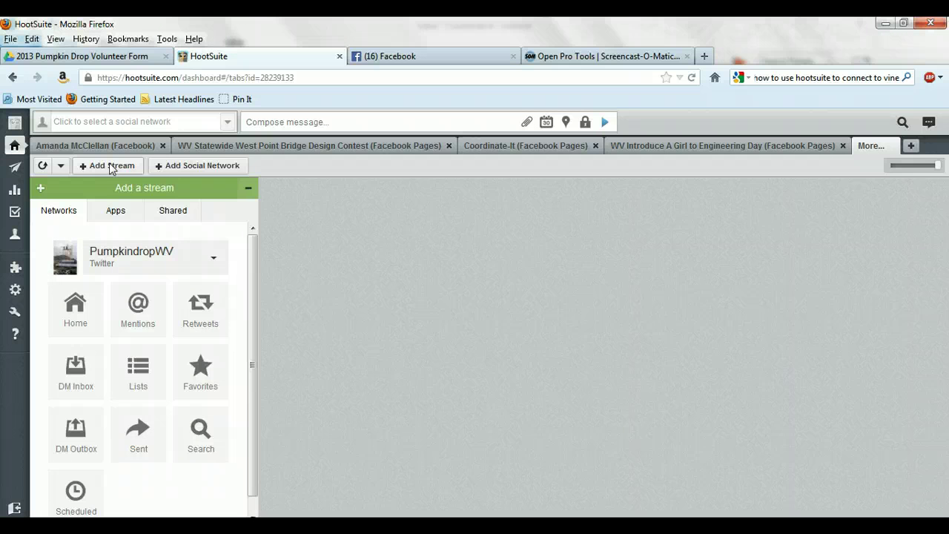
left_click(111, 166)
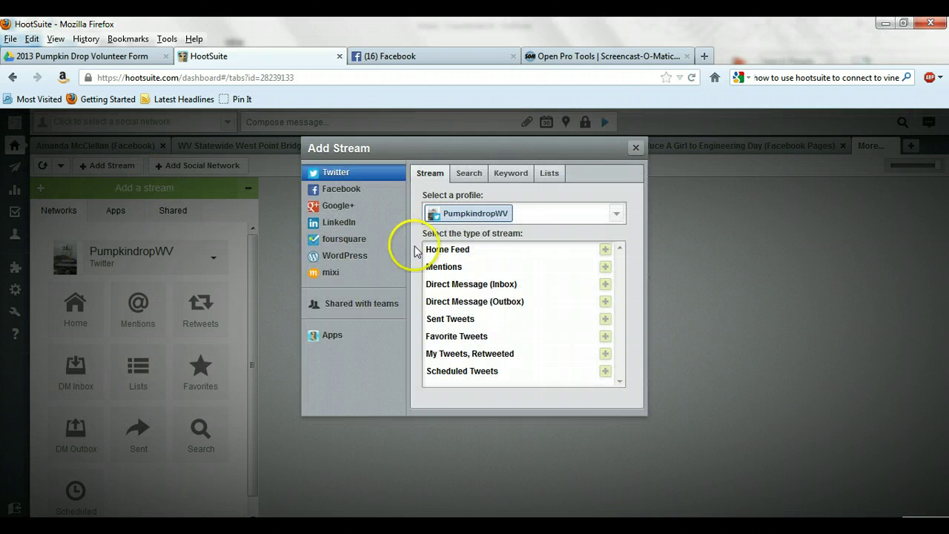
left_click(332, 178)
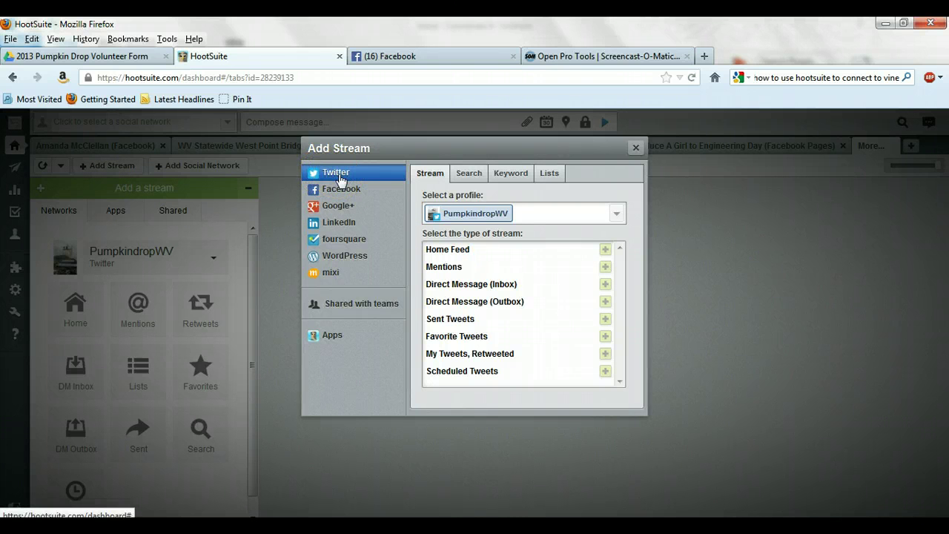
left_click(519, 215)
left_click(483, 215)
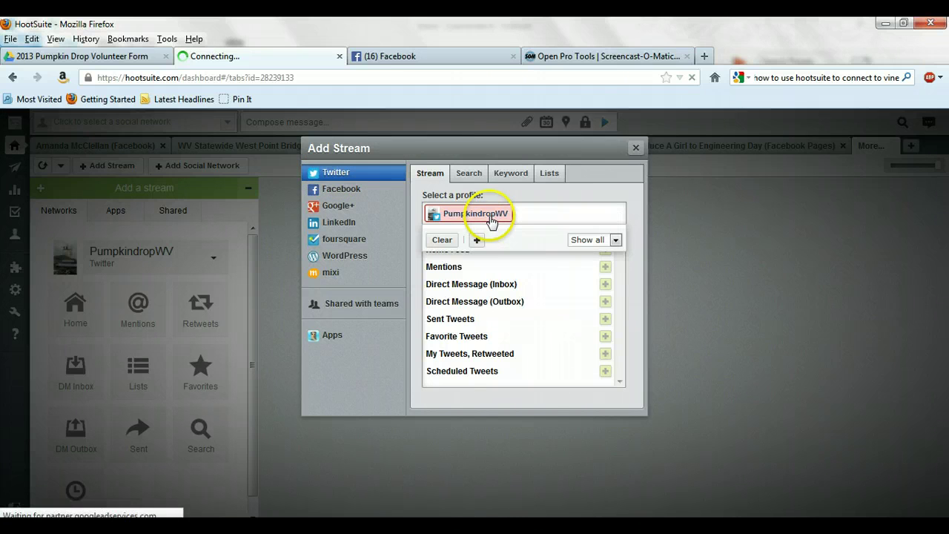
left_click(530, 215)
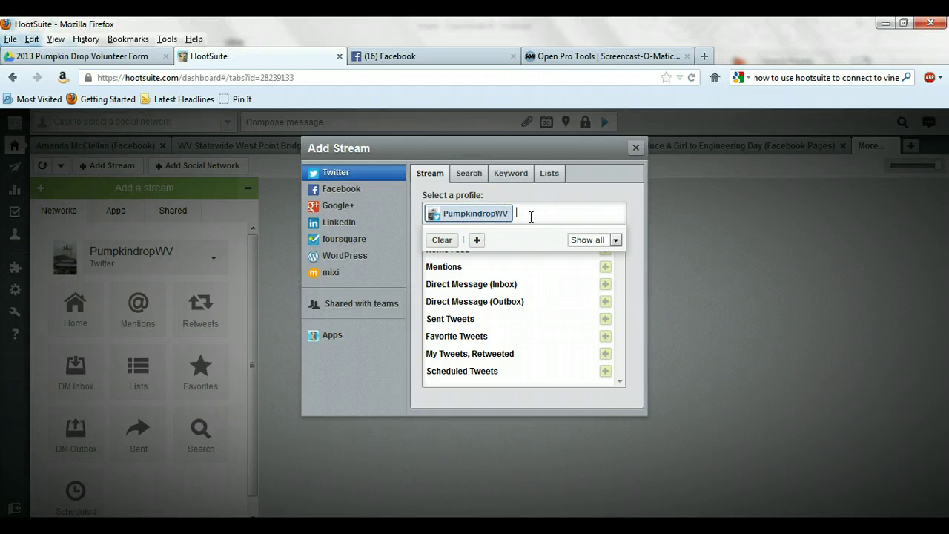
left_click(630, 267)
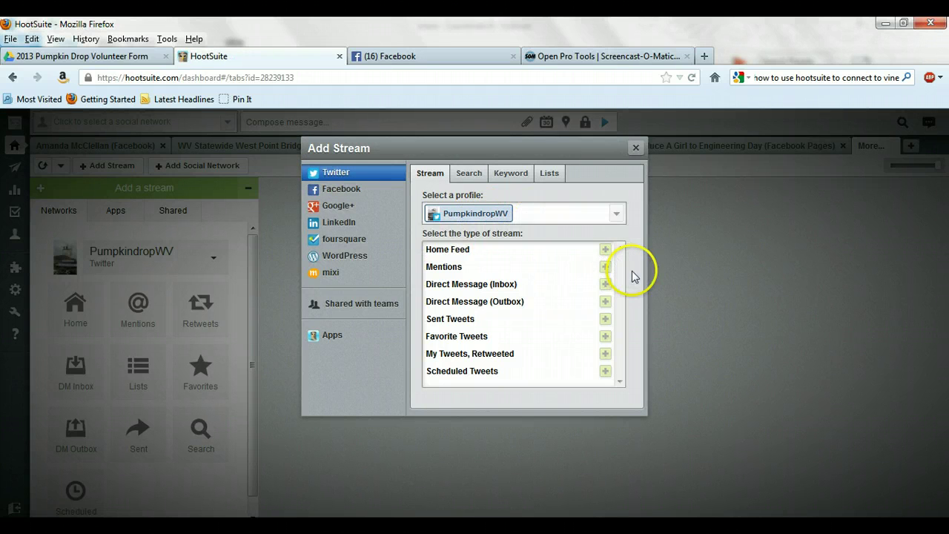
Add the Home Feed, Mentions and Direct Message (Inbox) streams to the new tab
left_click(606, 251)
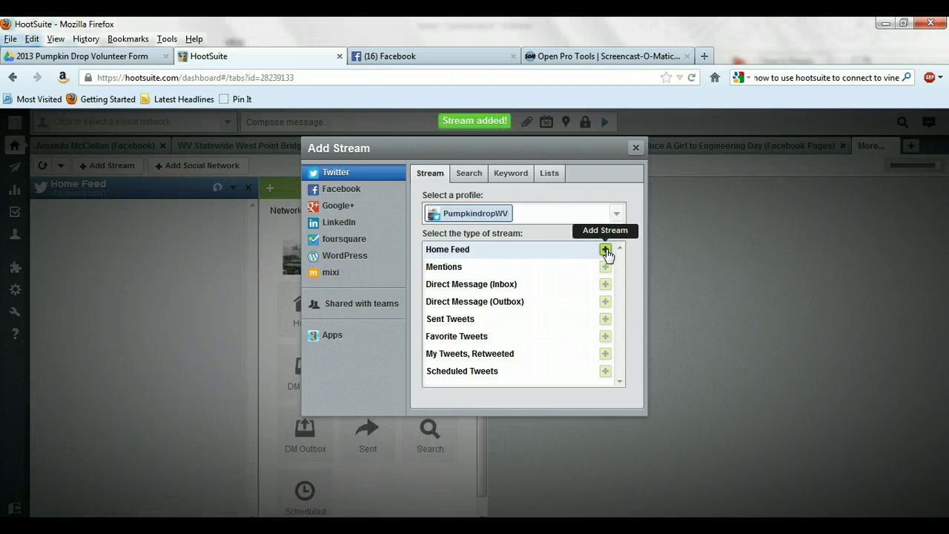
left_click(607, 250)
left_click(606, 267)
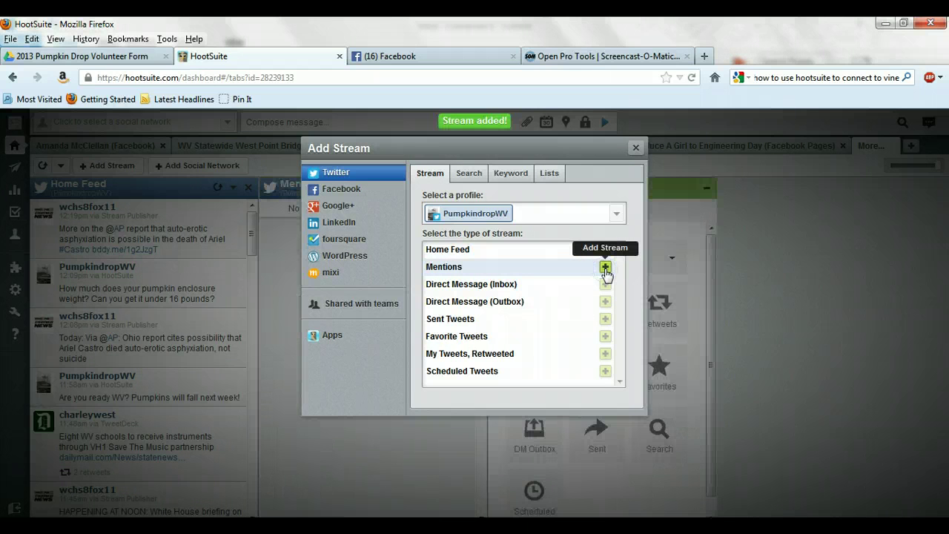
left_click(606, 285)
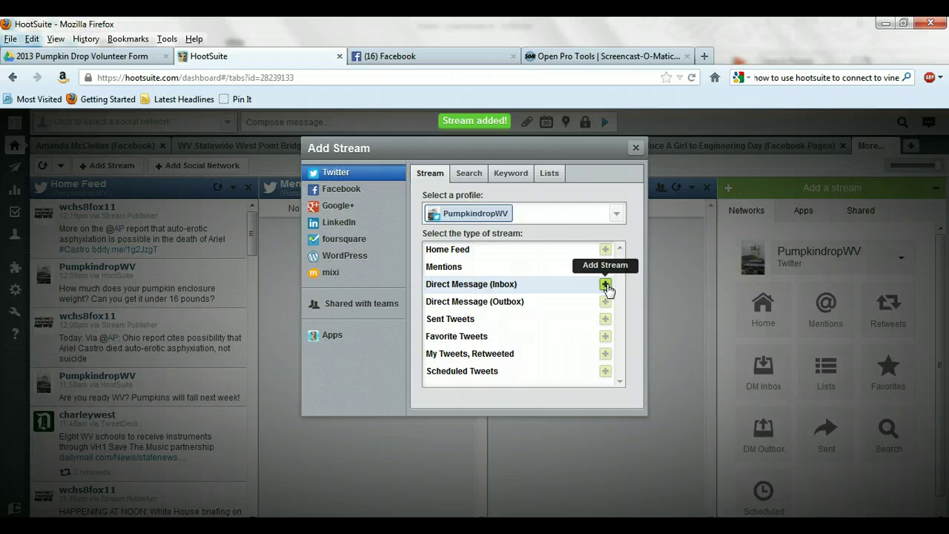
left_click(635, 148)
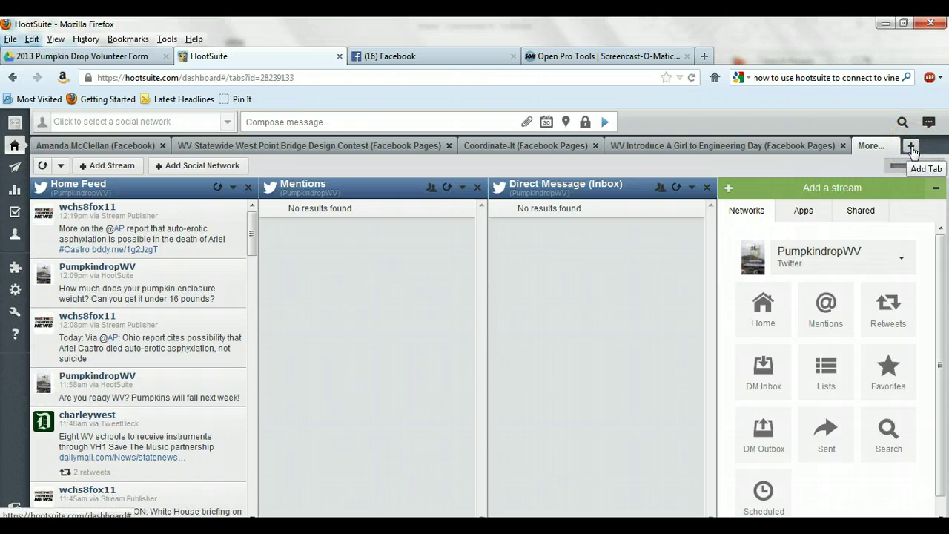
Create another stream tab and choose Facebook with the Annual Capital City Pumpkin Drop profile
left_click(912, 148)
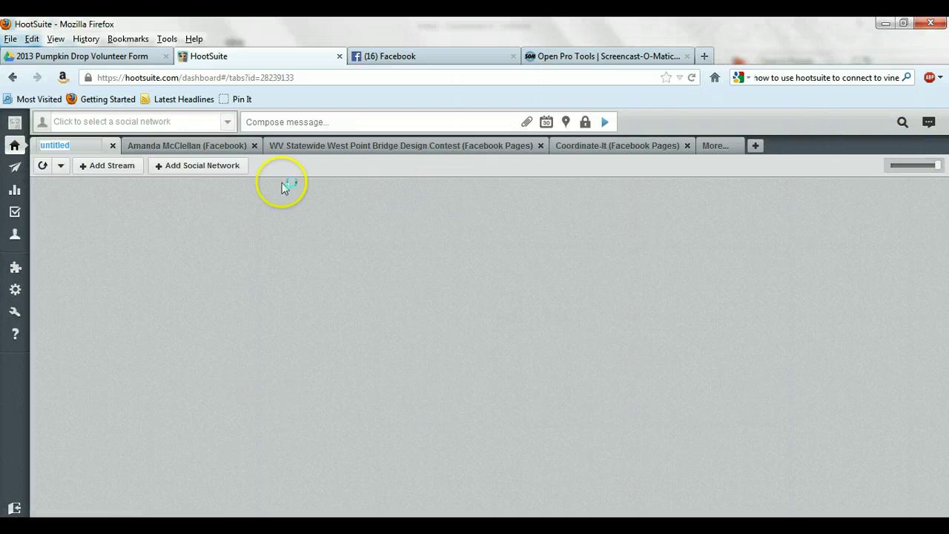
left_click(123, 166)
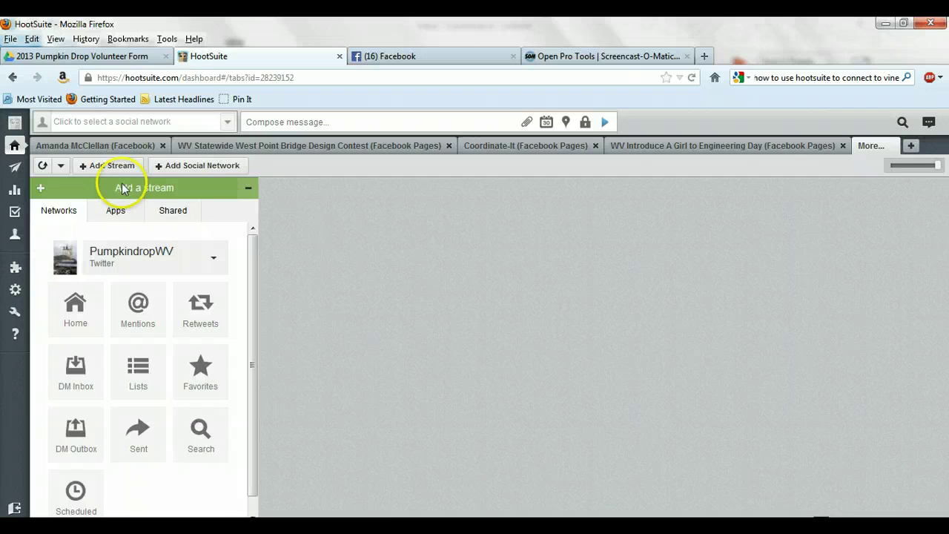
left_click(120, 165)
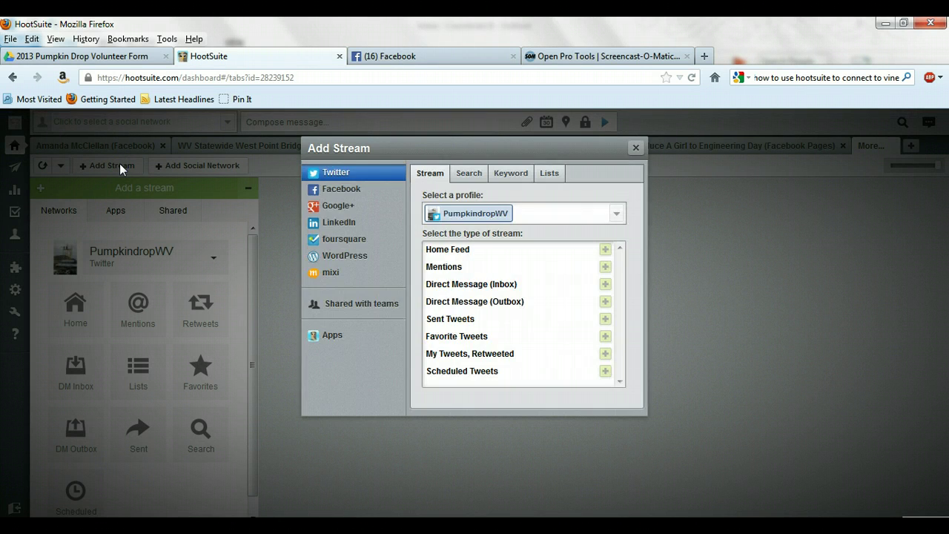
left_click(352, 194)
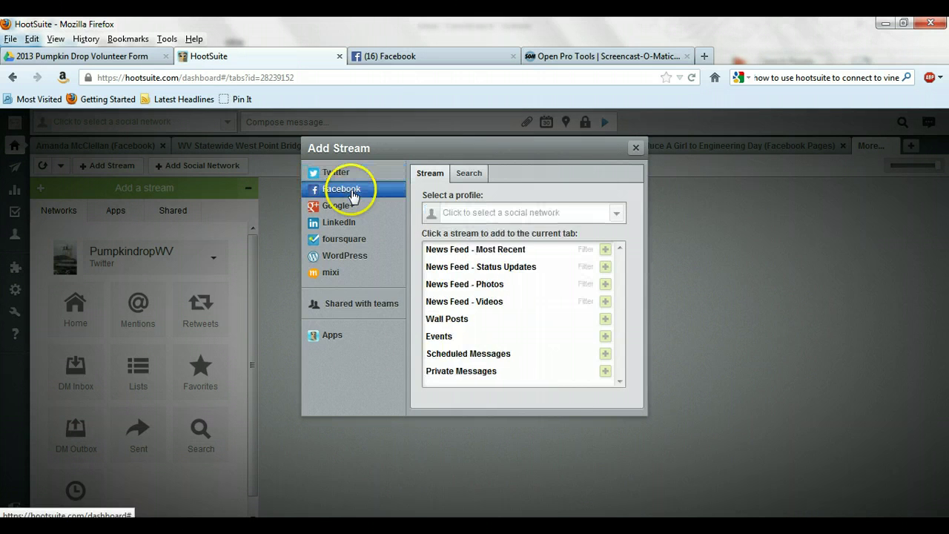
left_click(497, 212)
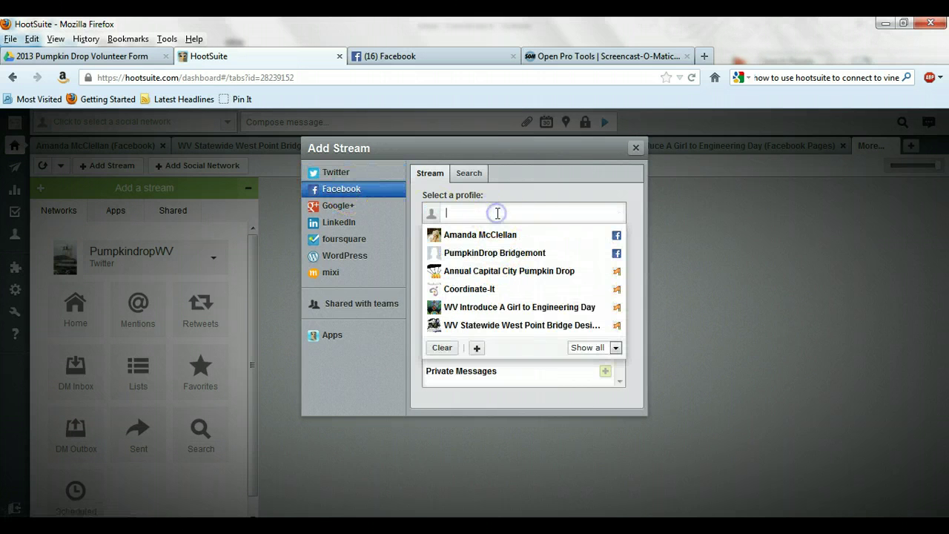
left_click(487, 273)
left_click(519, 268)
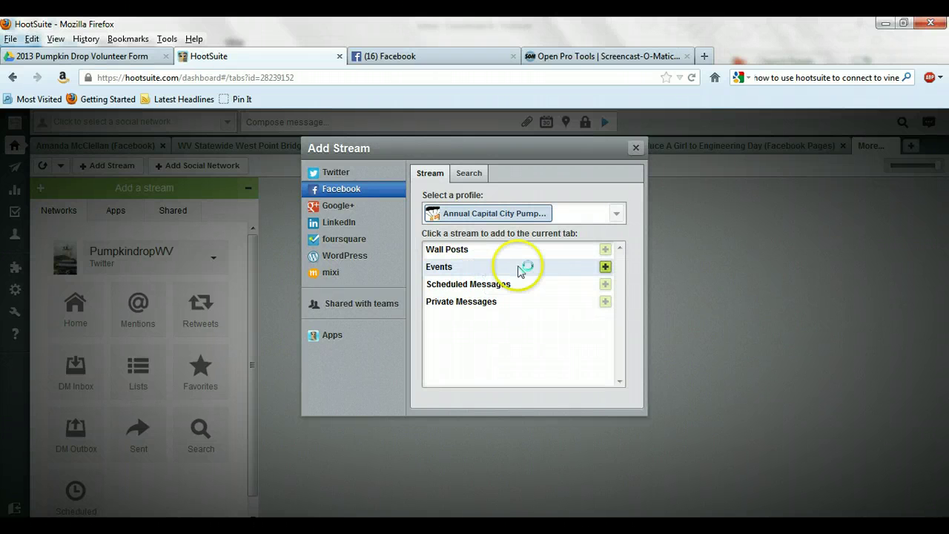
Add the page's Wall Posts and Private Messages streams to the tab
left_click(604, 250)
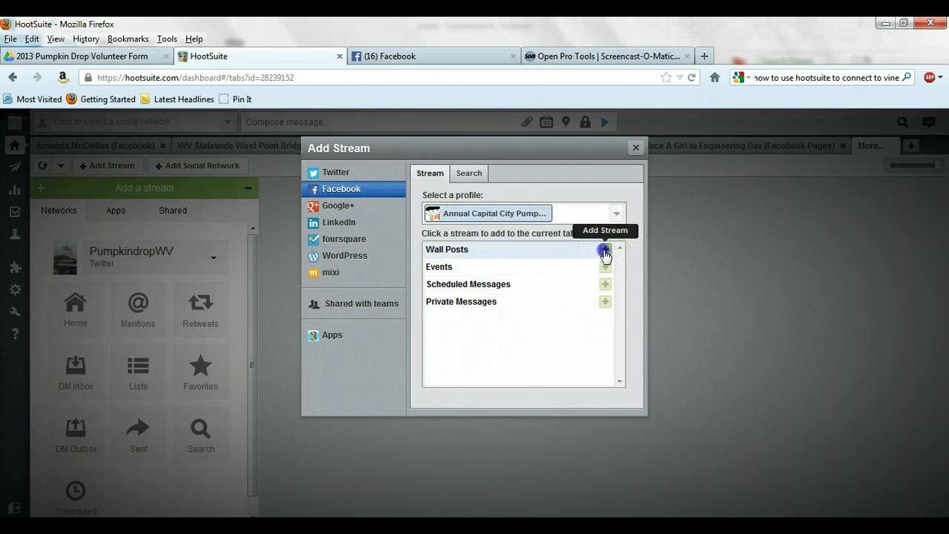
left_click(605, 285)
left_click(605, 302)
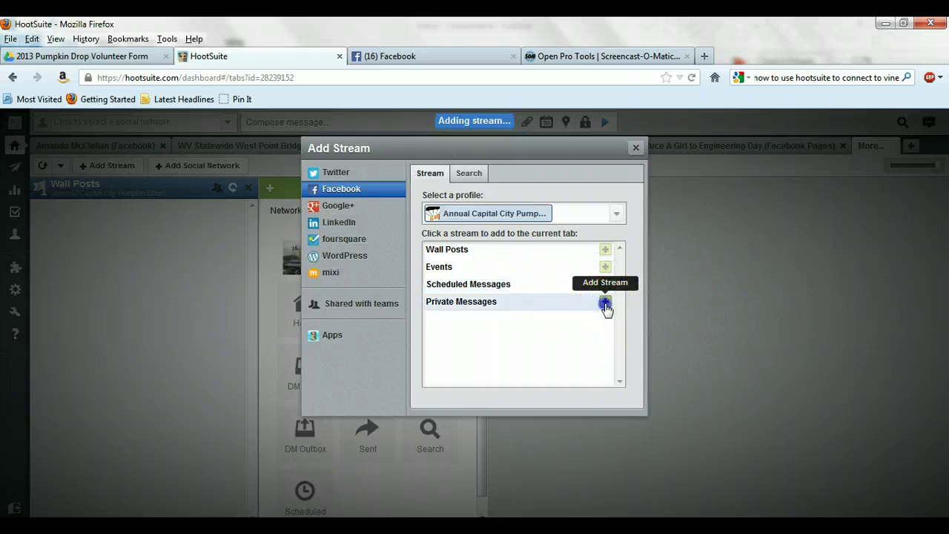
left_click(635, 149)
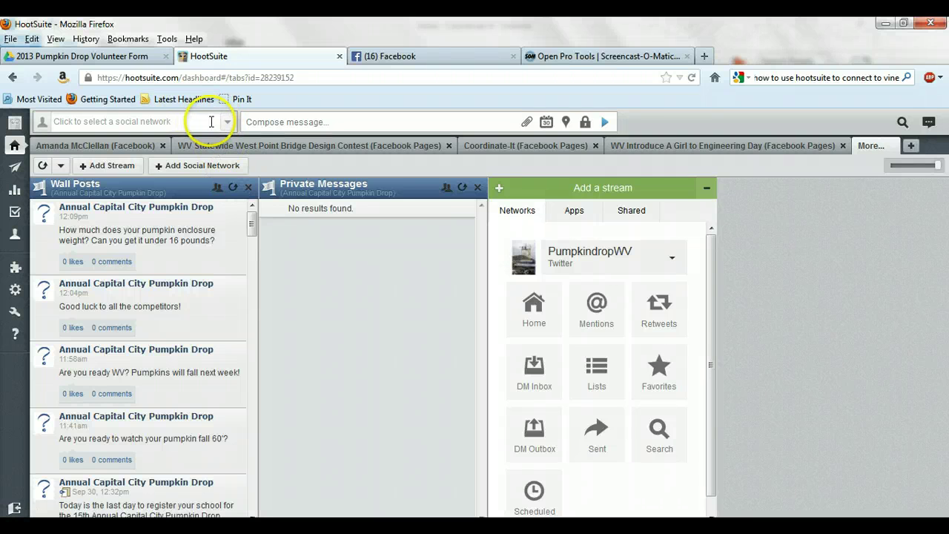
Address a post to PumpkindropWV and Annual Capital City Pumpkin Drop, typing 'Welcome to the Pumpkin Drop 2013!'
left_click(205, 122)
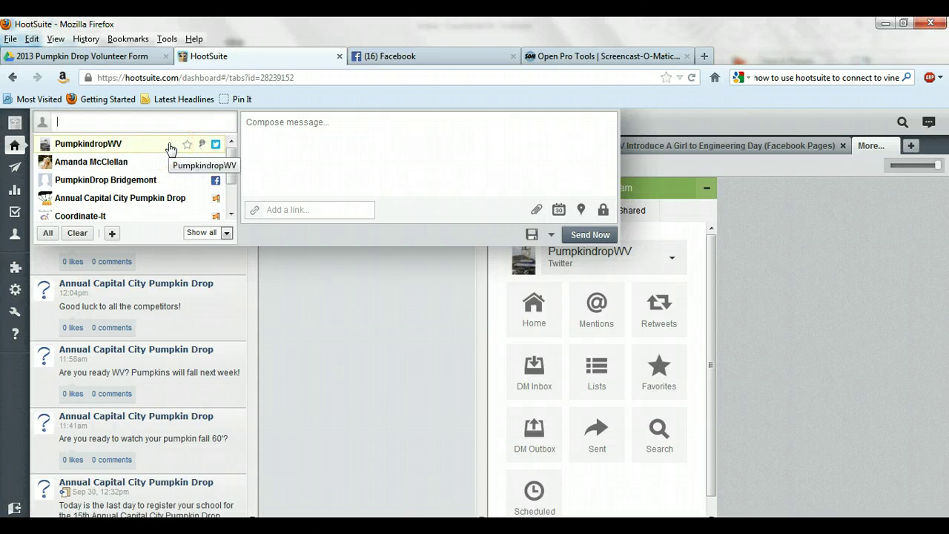
left_click(137, 148)
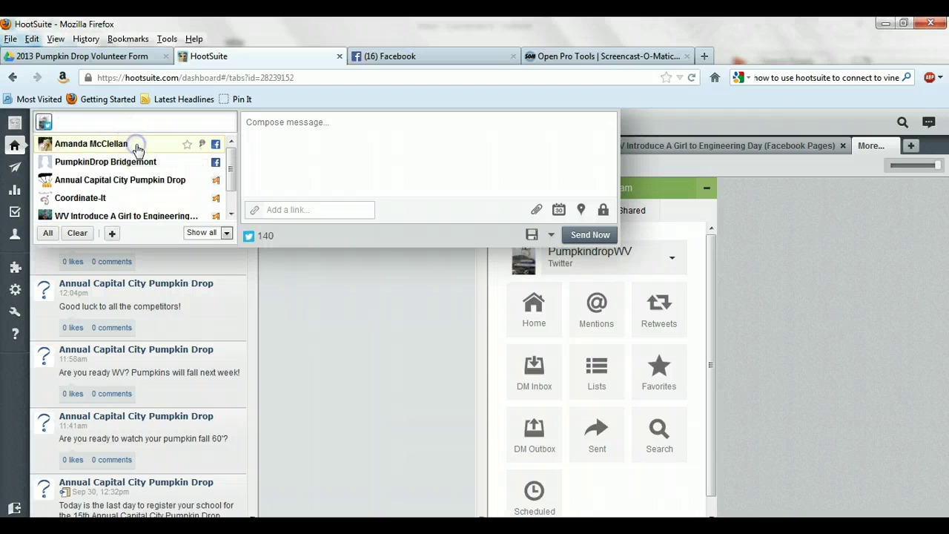
left_click(143, 183)
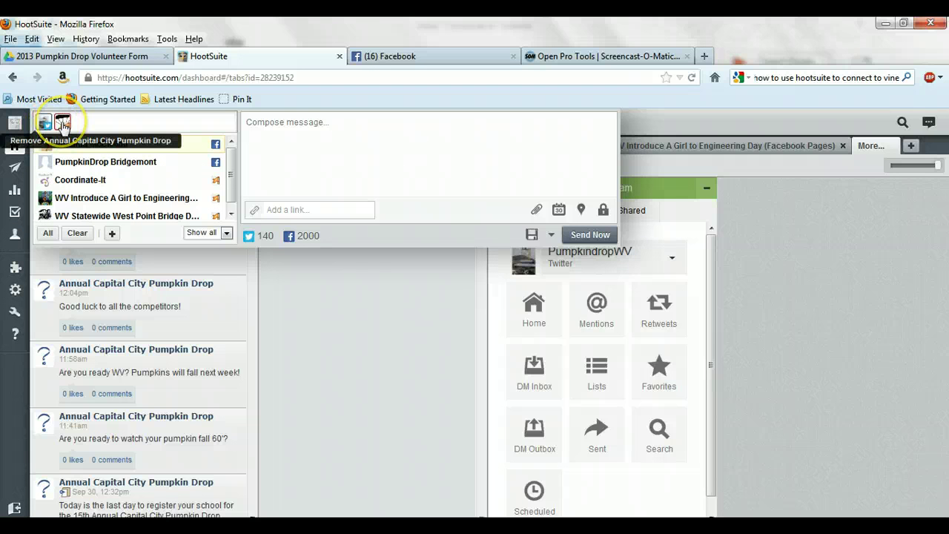
left_click(284, 135)
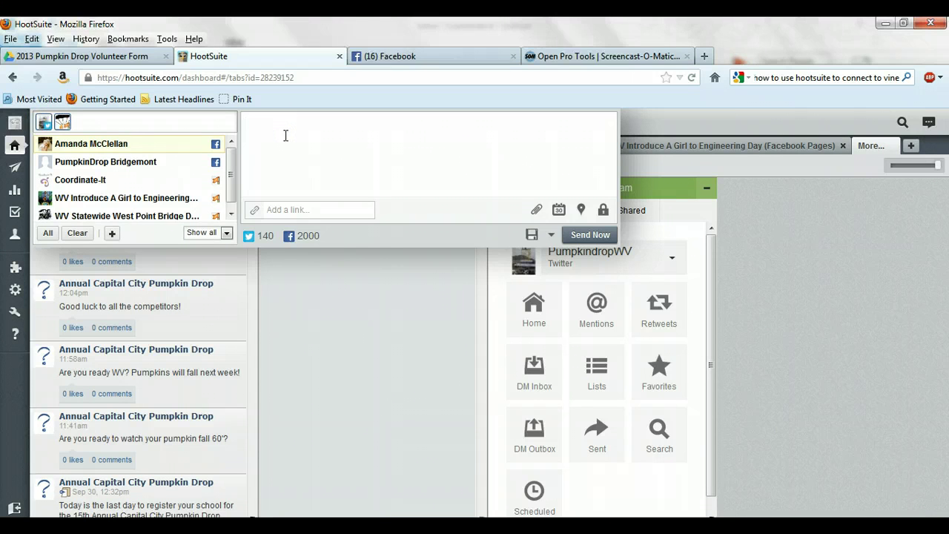
type("Welcome to the Pum")
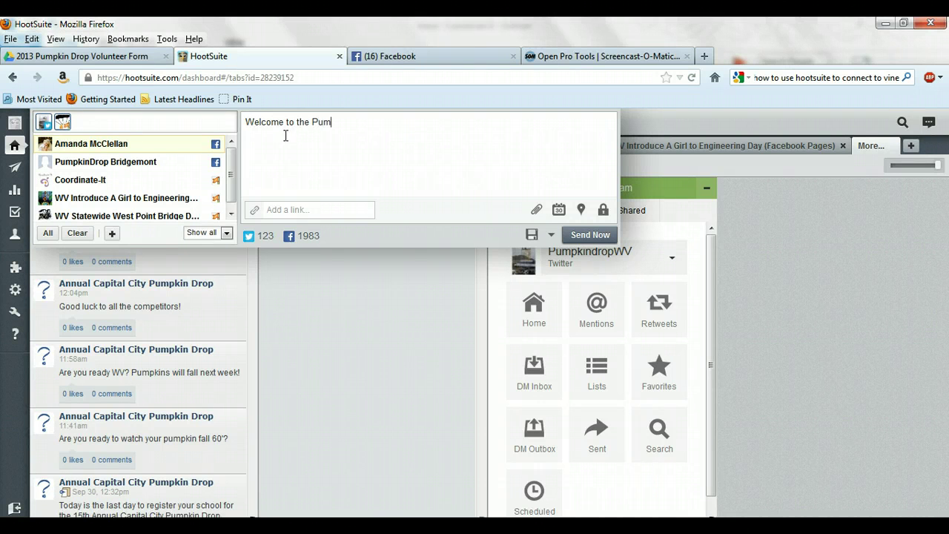
type("pkin Drop 2013!")
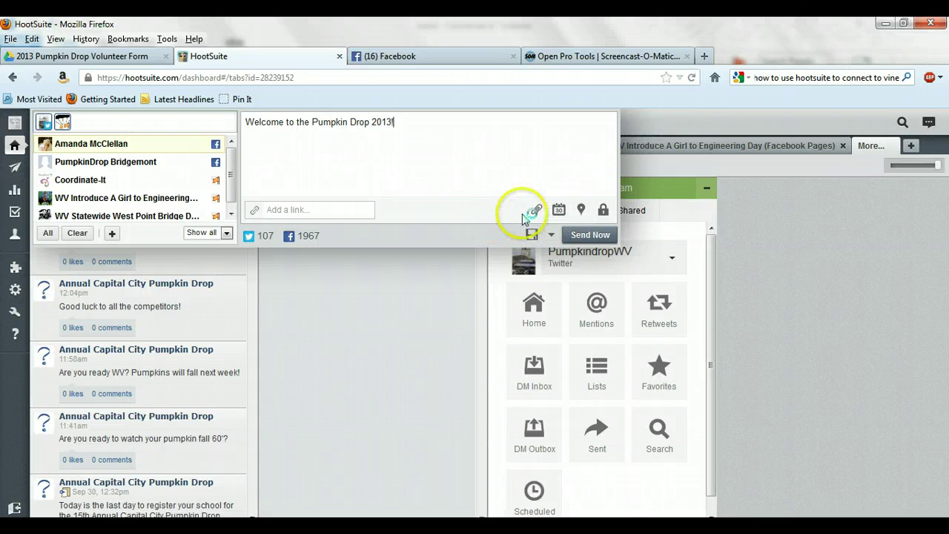
Set the send date to October 17 and time to 10:00 AM, then schedule the post
left_click(559, 211)
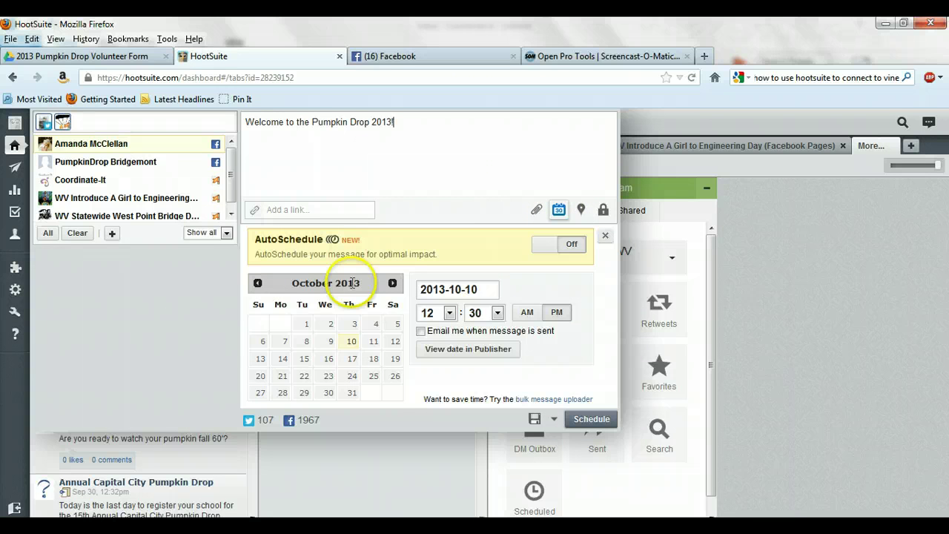
left_click(352, 359)
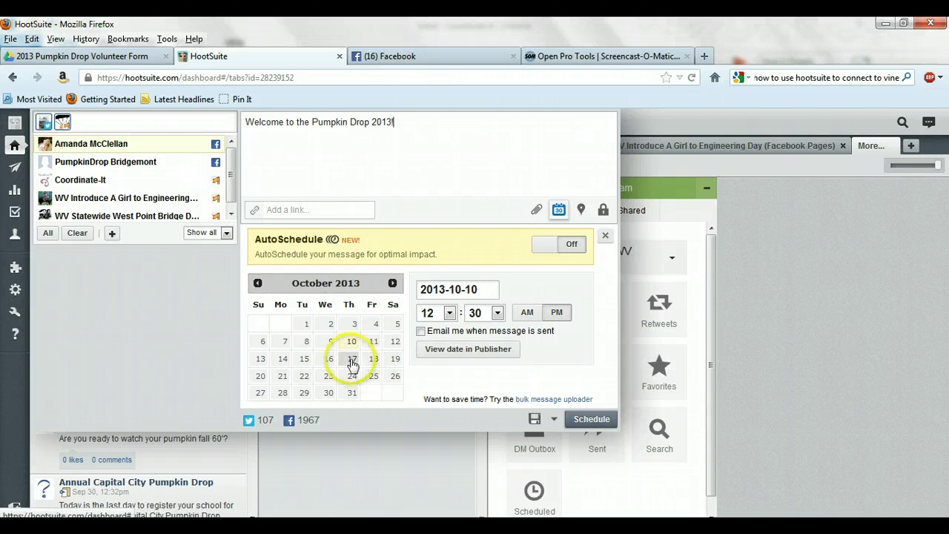
left_click(450, 313)
left_click(439, 454)
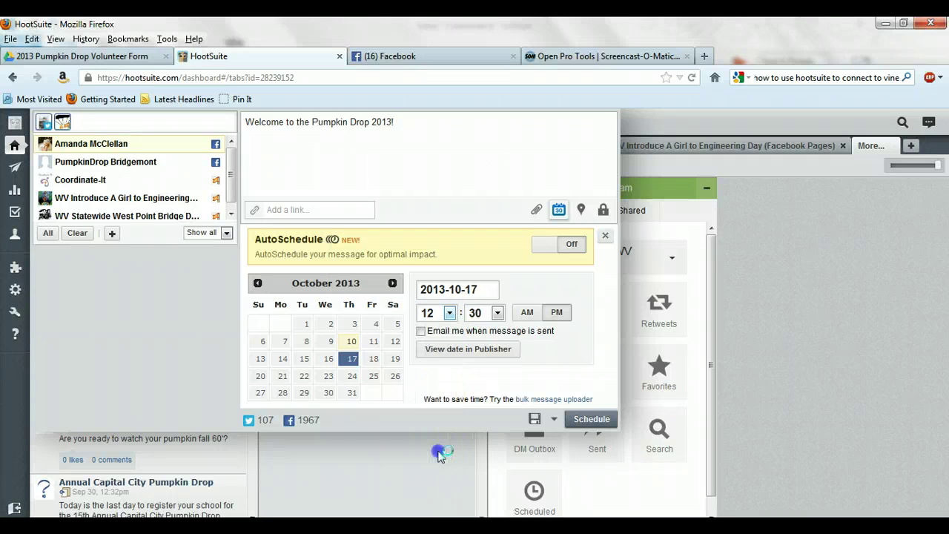
left_click(498, 312)
left_click(492, 328)
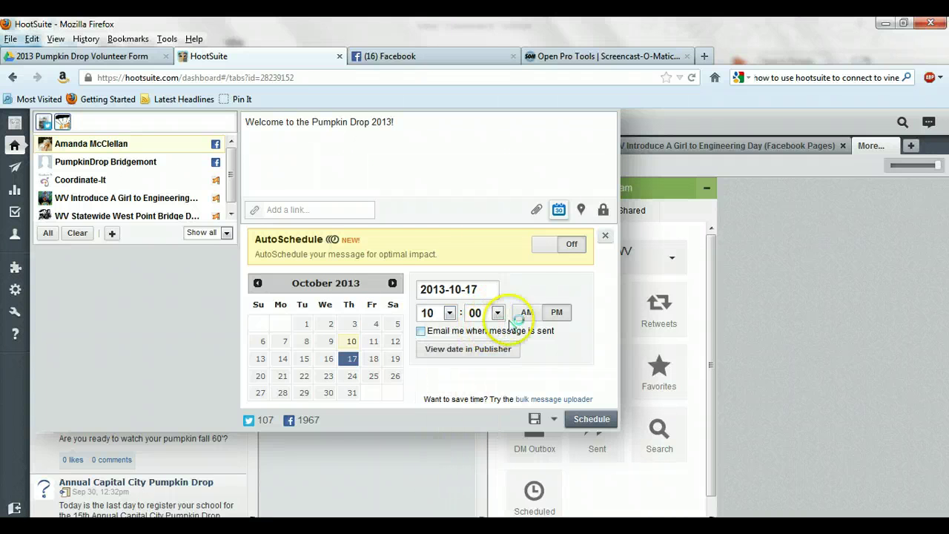
left_click(525, 313)
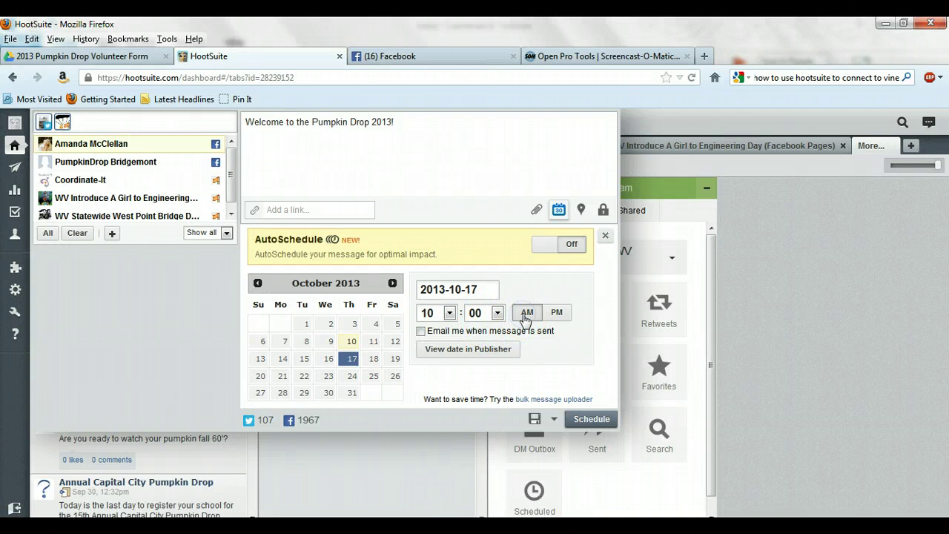
left_click(579, 420)
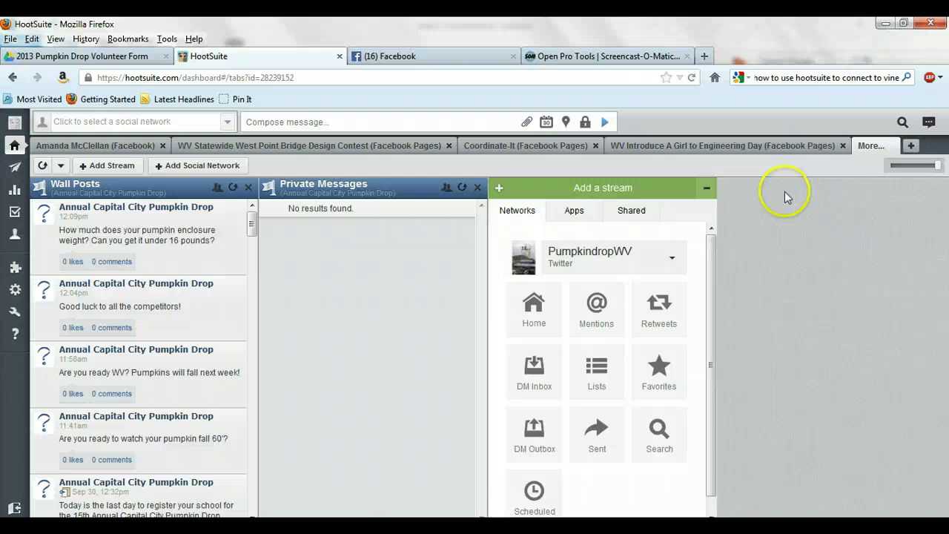
Return to the first untitled tab holding PumpkindropWV's Twitter streams
mouse_move(871, 148)
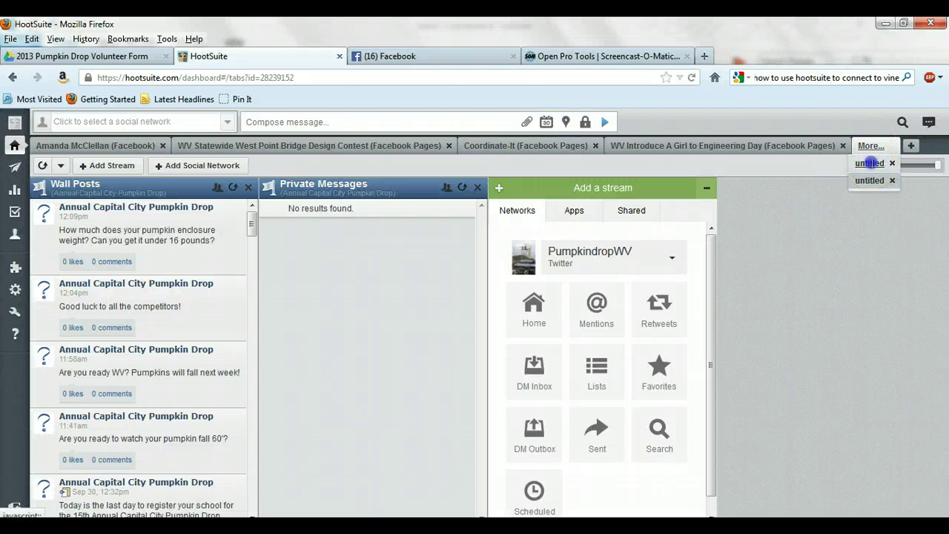
left_click(869, 163)
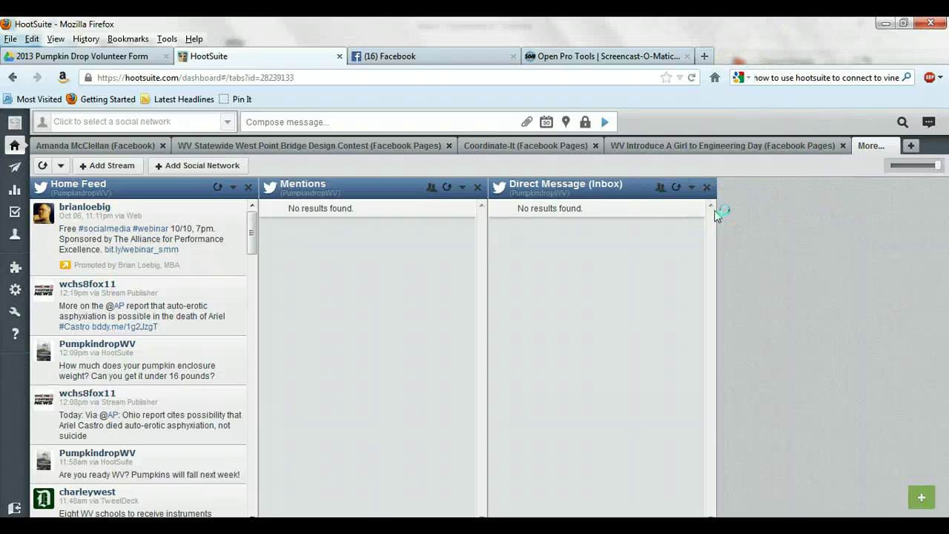
mouse_move(405, 528)
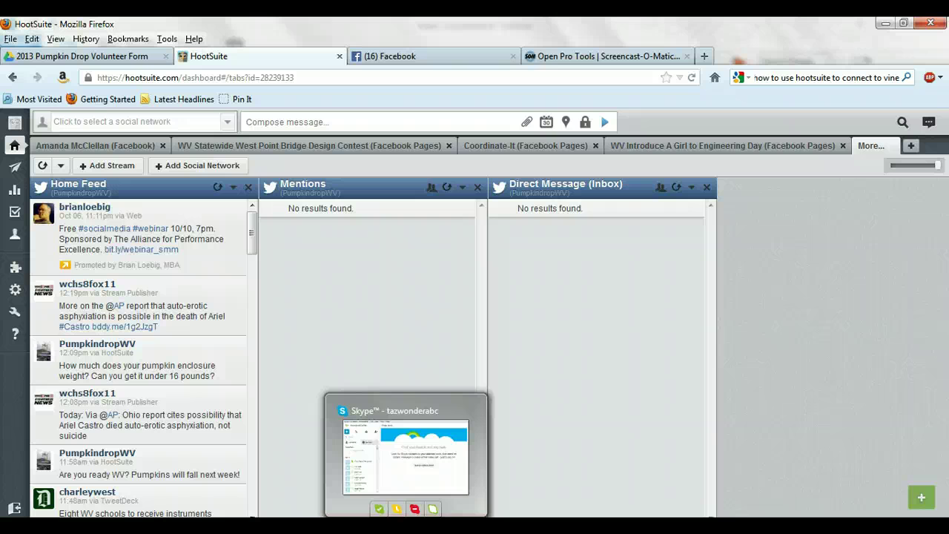